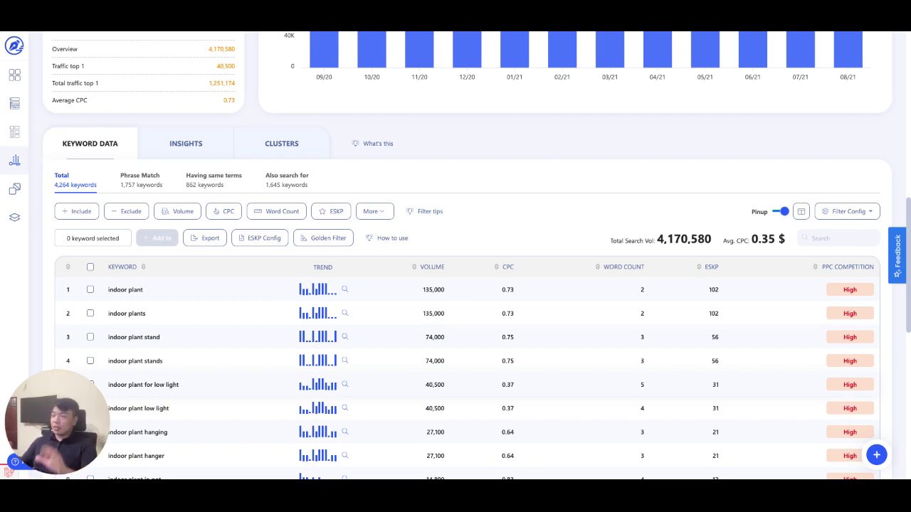
Review the keyword report for "indoor plant", from the search volume and SERP overview to the keyword data table.
left_click(746, 299)
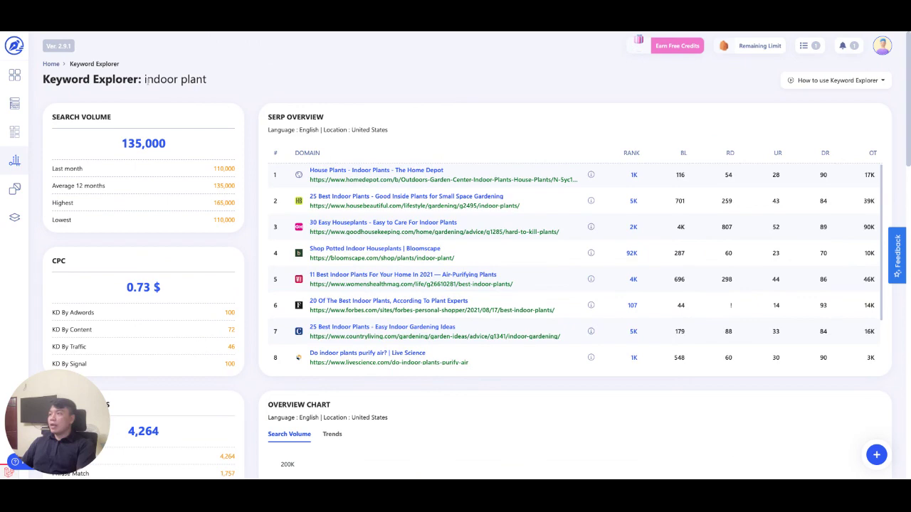
left_click_drag(147, 80, 45, 79)
left_click(216, 90)
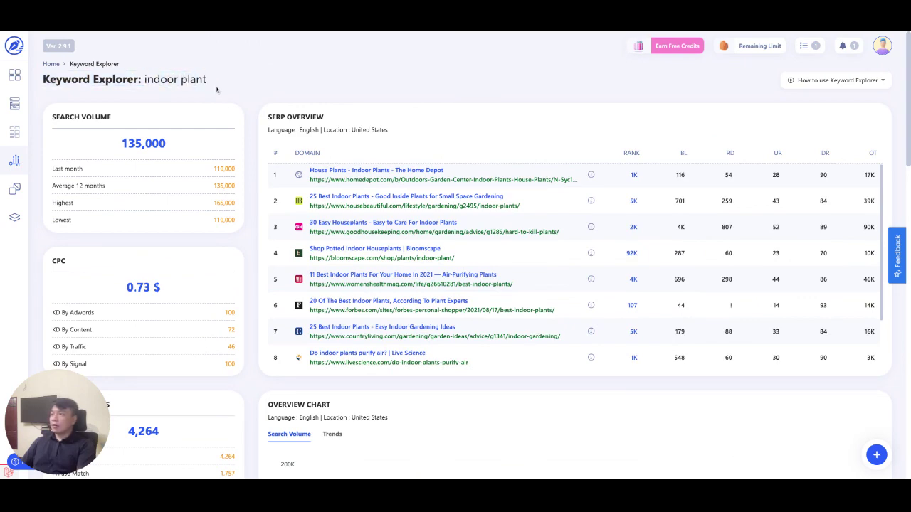
scroll(260, 169, "down", 15)
scroll(260, 169, "up", 10)
scroll(436, 149, "down", 3)
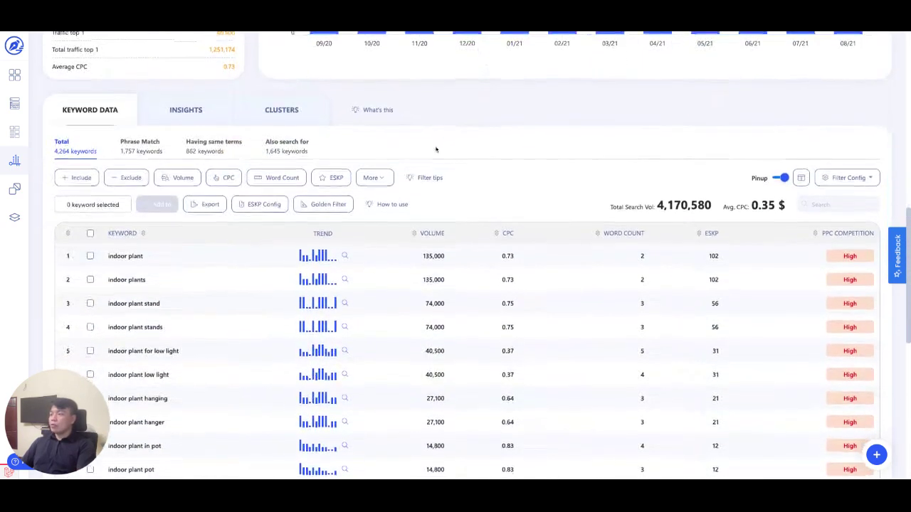
scroll(436, 148, "up", 1)
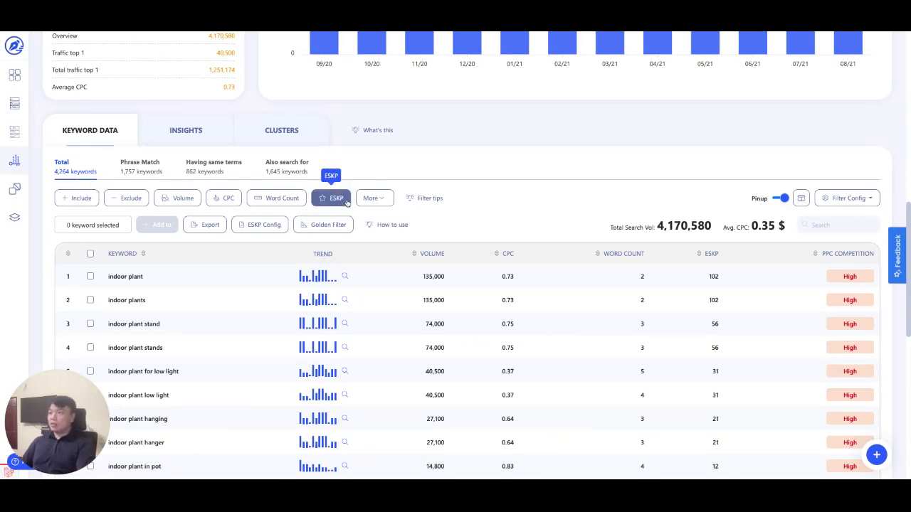
Activate the Golden Filter for all "indoor plant" keywords and accept the keyword credit charge.
scroll(454, 223, "down", 1)
scroll(454, 224, "down", 3)
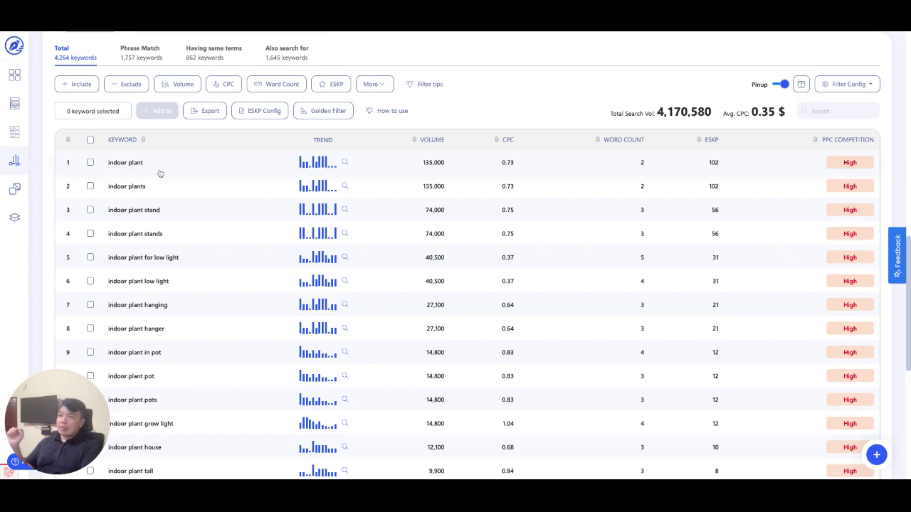
left_click(334, 112)
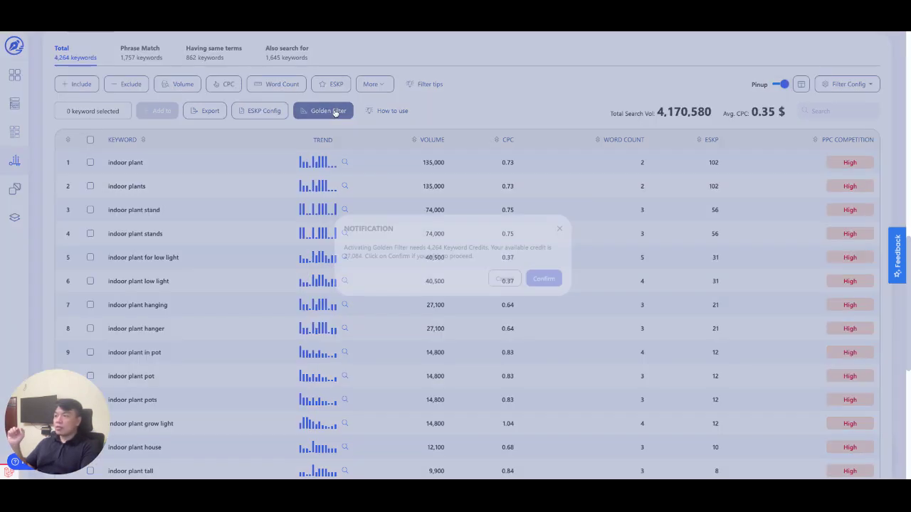
left_click(539, 278)
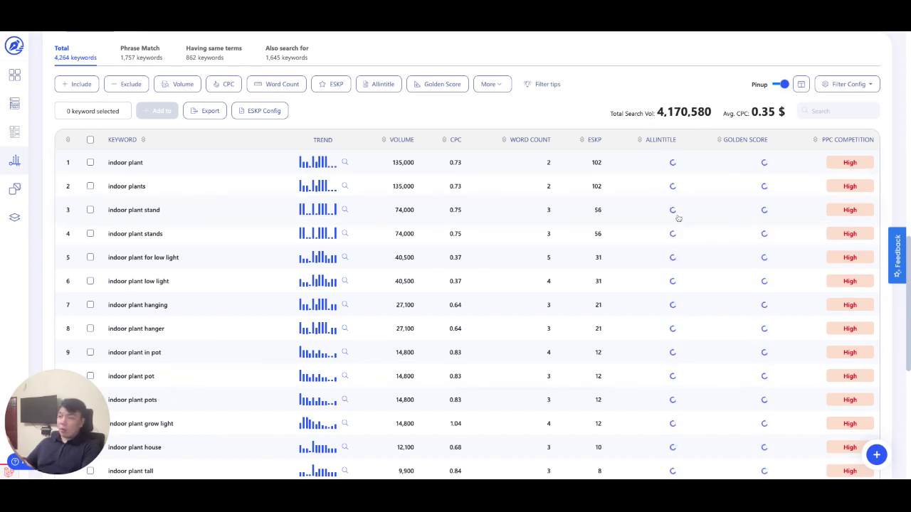
Open the finished "garden tool" report from the Keyword Explorer history and bring up its keyword data.
left_click(15, 160)
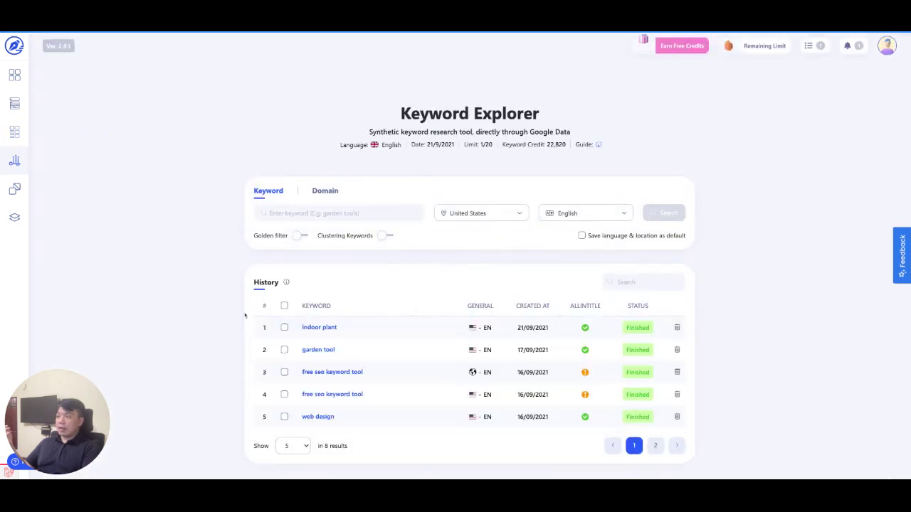
left_click(317, 350)
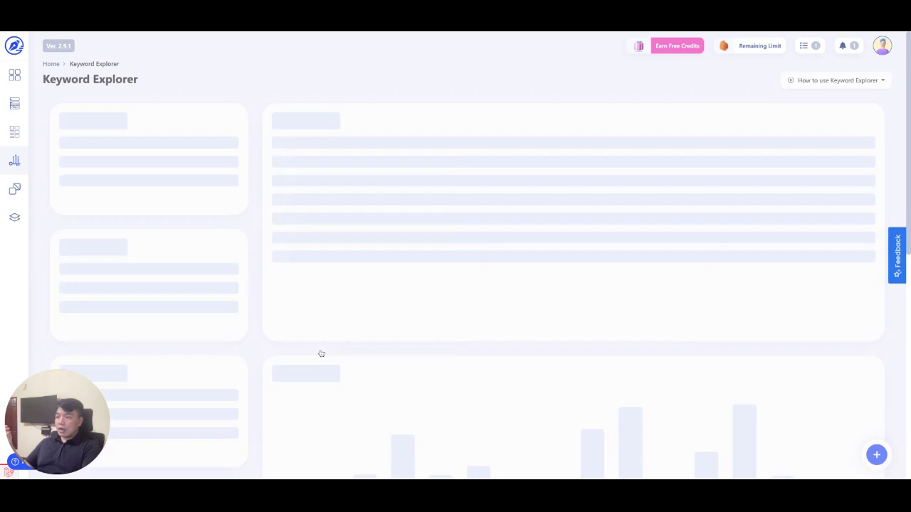
scroll(254, 330, "down", 8)
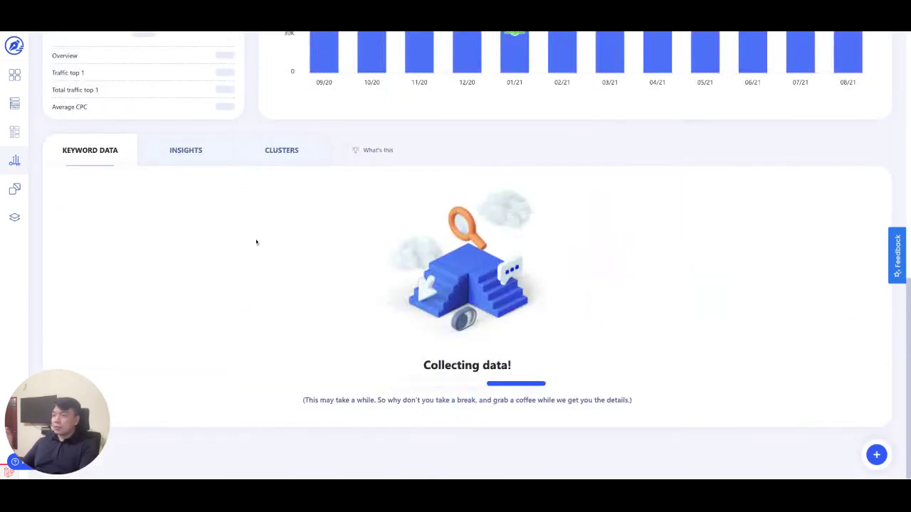
scroll(254, 240, "down", 2)
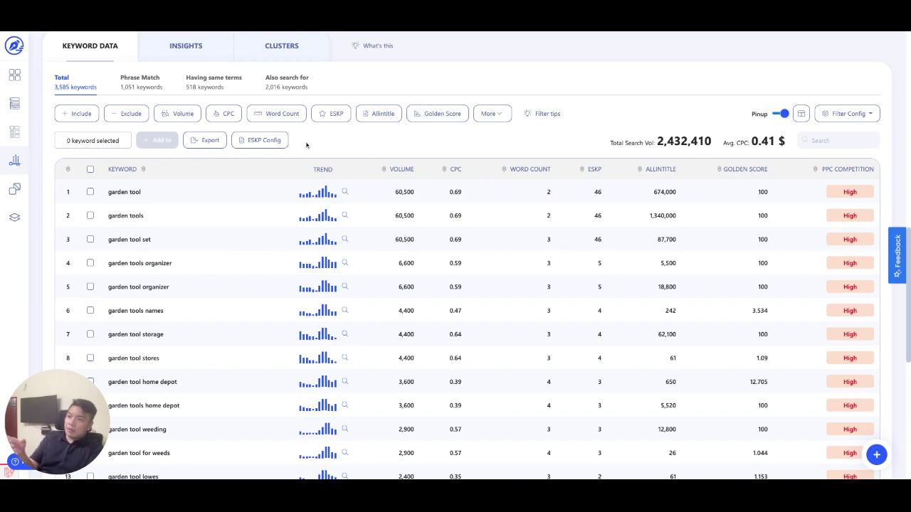
Filter the garden tool keywords by ranking probability with the SERPs position set to 30.
scroll(671, 181, "down", 1)
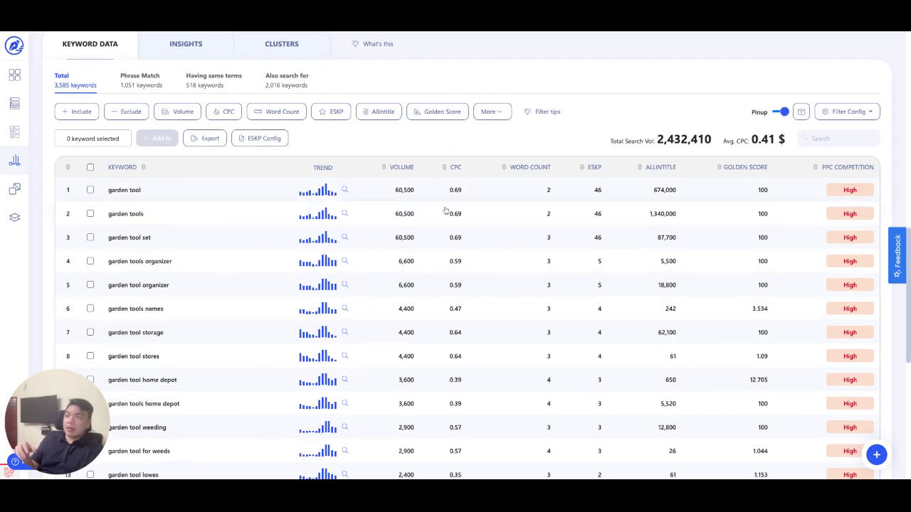
left_click(442, 113)
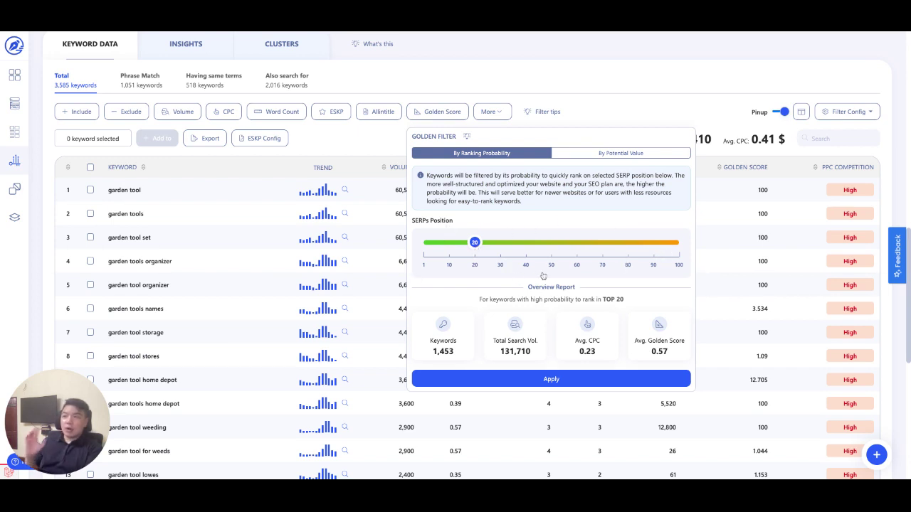
left_click_drag(476, 246, 500, 246)
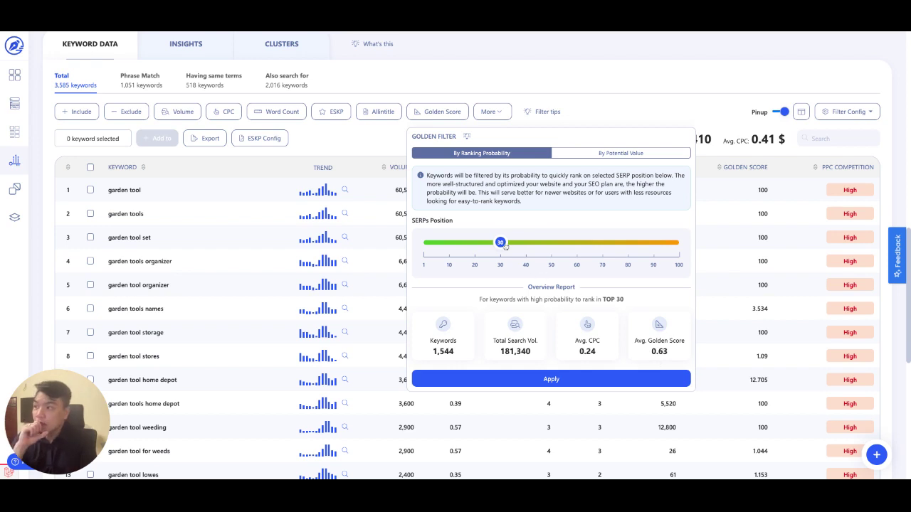
left_click(566, 376)
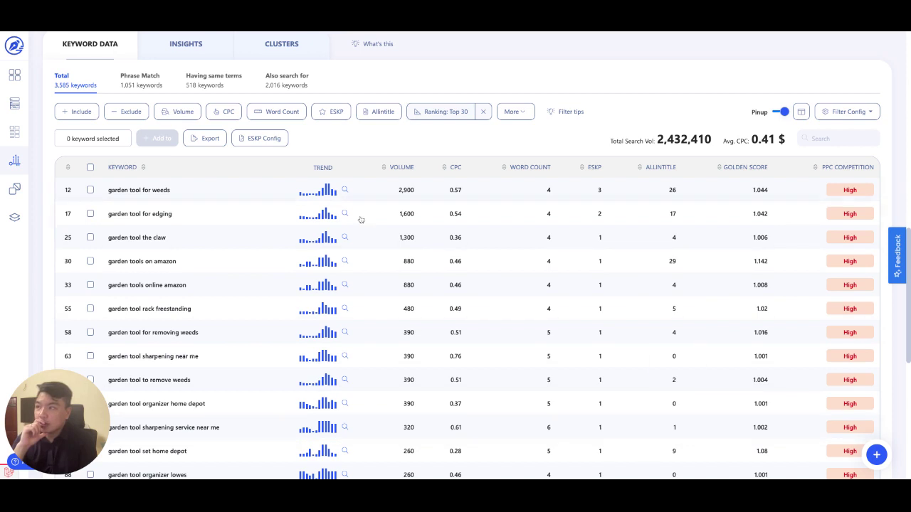
Select and deselect all filtered keywords, and remove the Top 30 ranking filter.
left_click(91, 168)
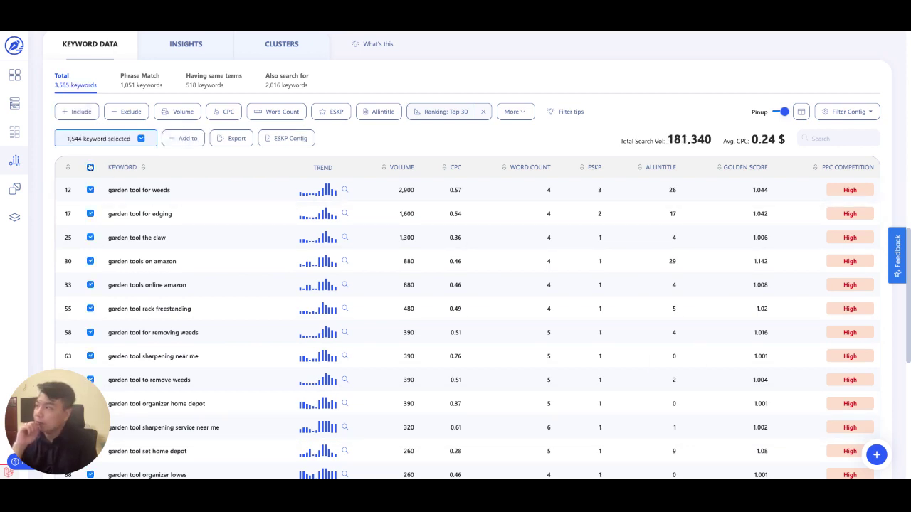
left_click(90, 167)
left_click(483, 112)
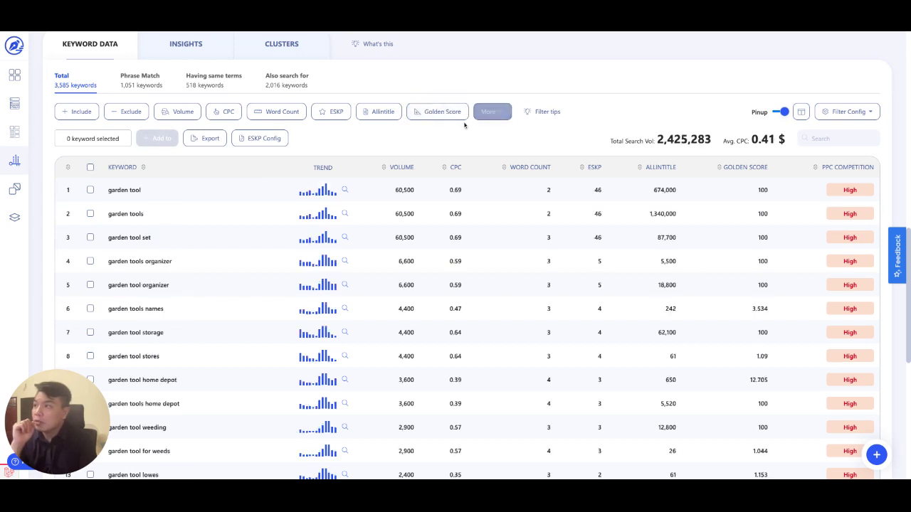
Filter the garden tool keywords by potential value with a Golden Score range of 1 to 1.155.
left_click(437, 112)
left_click(623, 152)
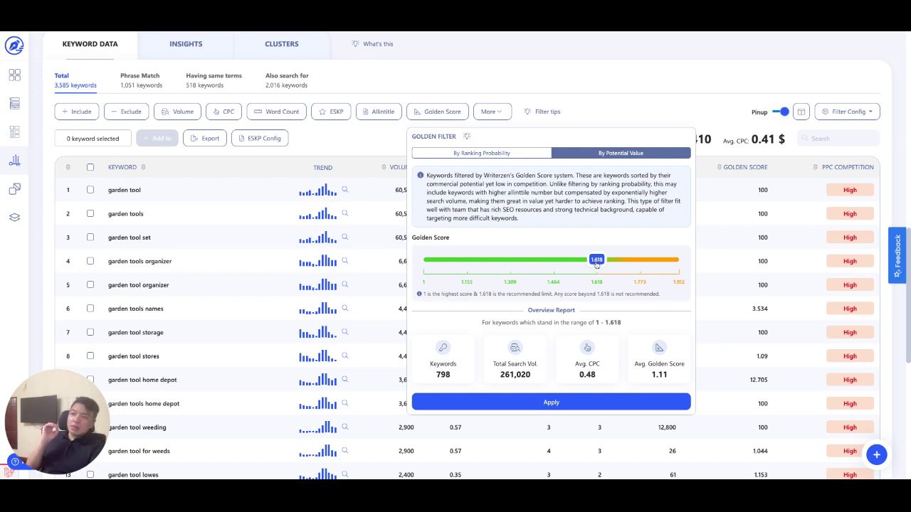
left_click_drag(596, 259, 602, 259)
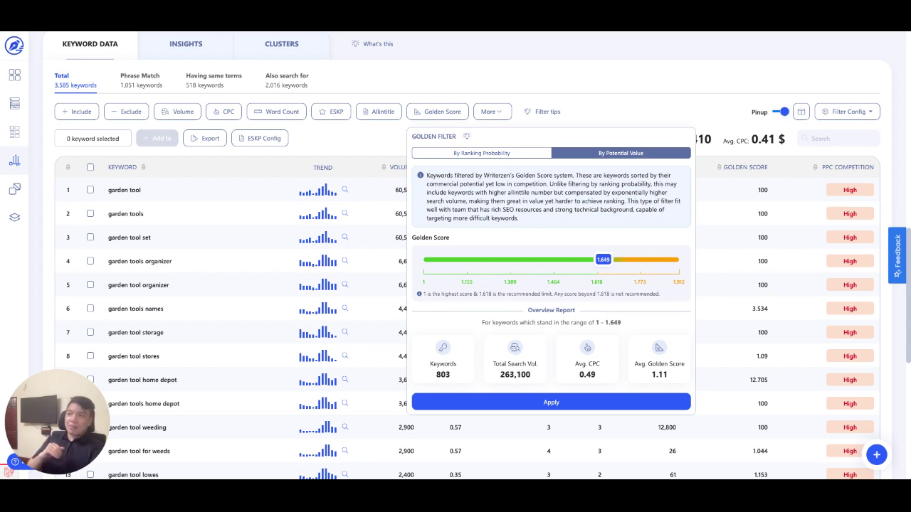
left_click_drag(602, 259, 596, 259)
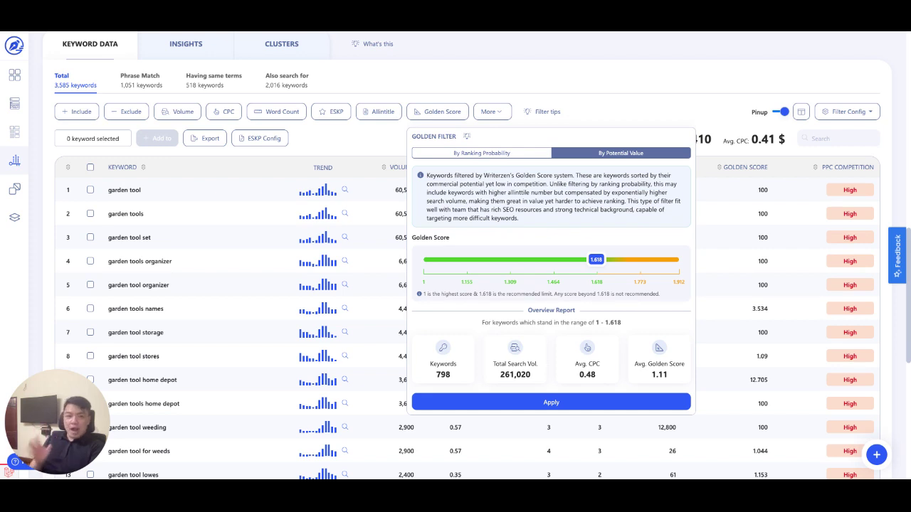
left_click_drag(596, 259, 452, 259)
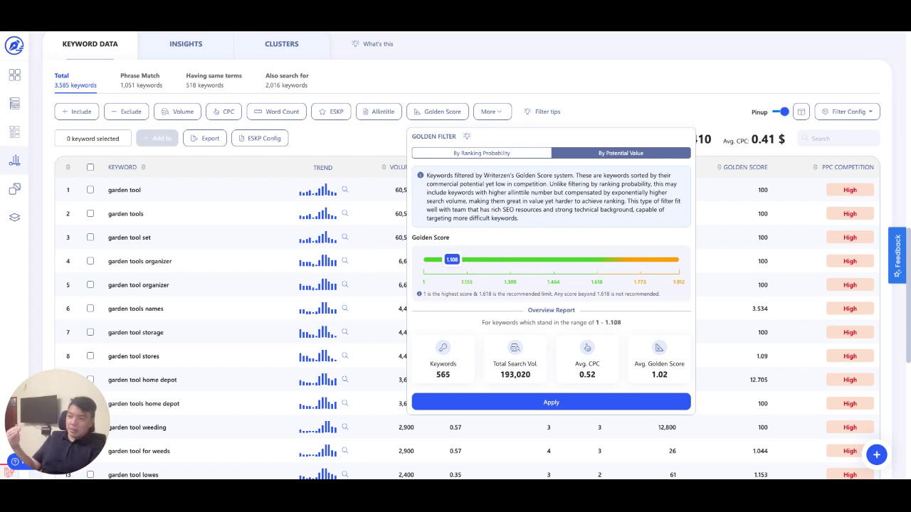
left_click_drag(452, 259, 454, 259)
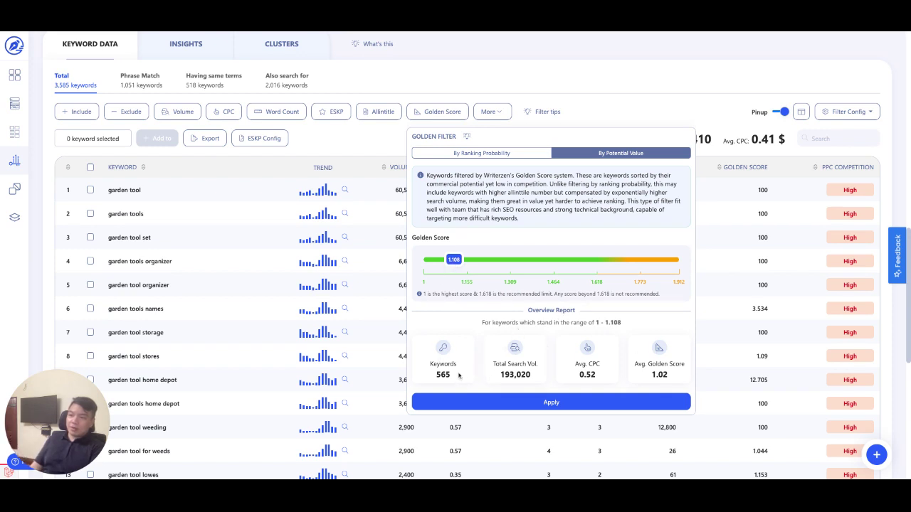
mouse_move(456, 265)
left_mouse_down()
mouse_move(548, 265)
mouse_move(439, 265)
mouse_move(590, 264)
mouse_move(454, 260)
left_mouse_up()
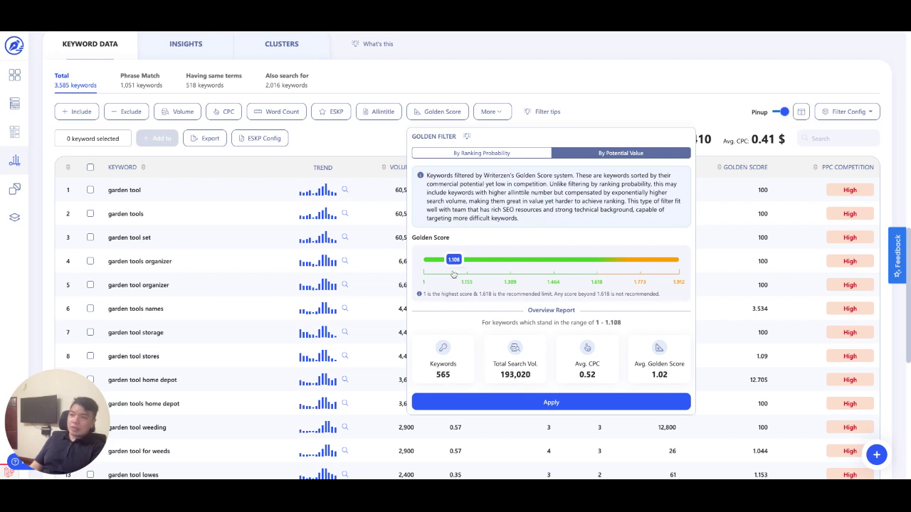
left_click_drag(453, 262, 464, 266)
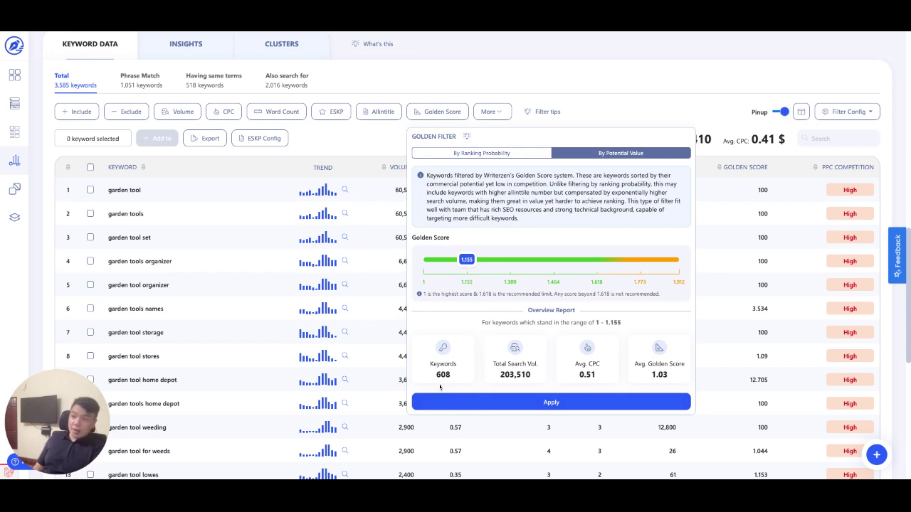
left_click(566, 406)
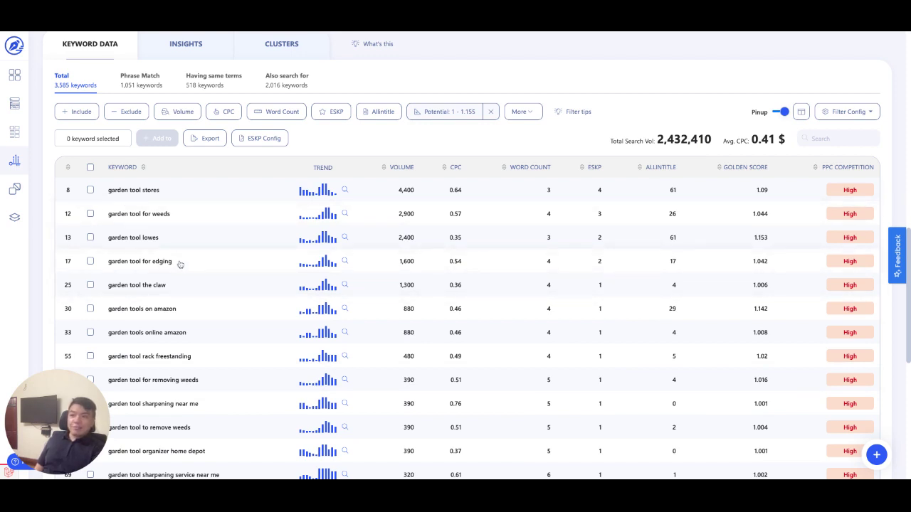
Sort the filtered keywords by allintitle in descending order.
left_click(639, 169)
left_click(637, 170)
left_click(638, 170)
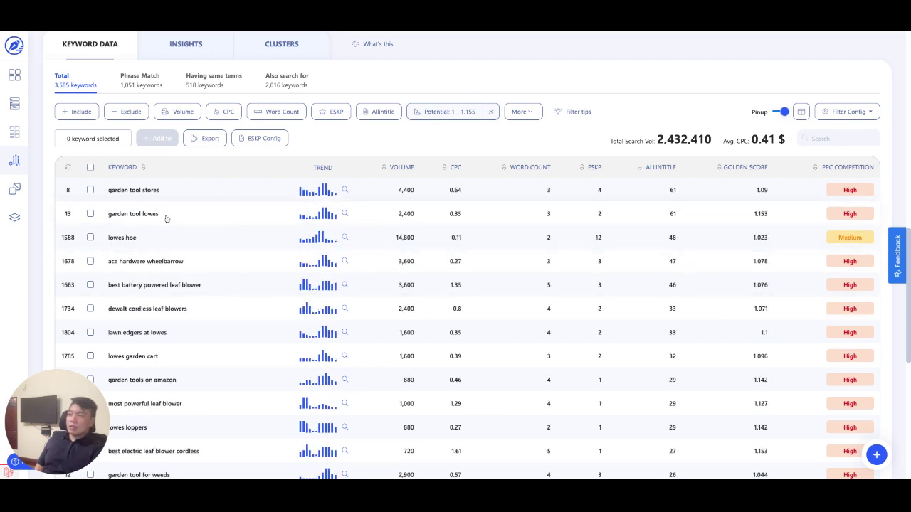
Examine the allintitle and Golden Score values of the keywords on the first page of filtered results.
mouse_move(674, 268)
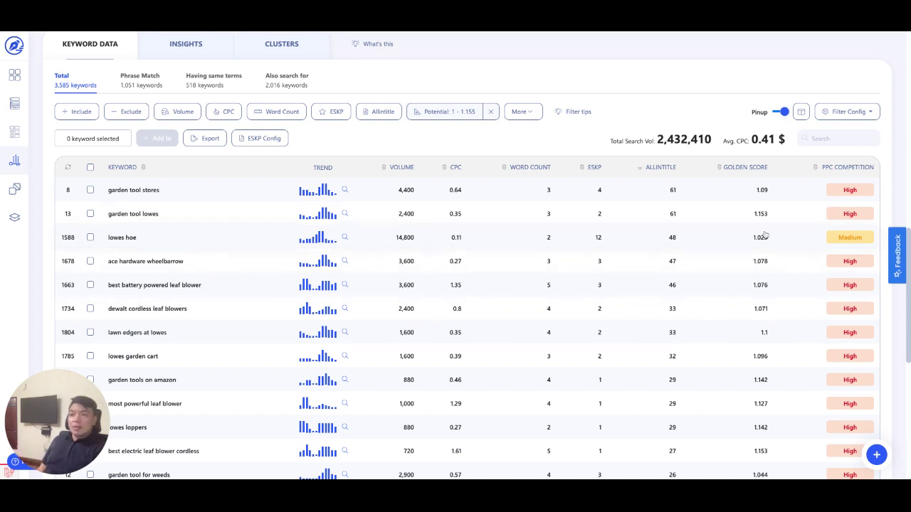
scroll(760, 242, "down", 3)
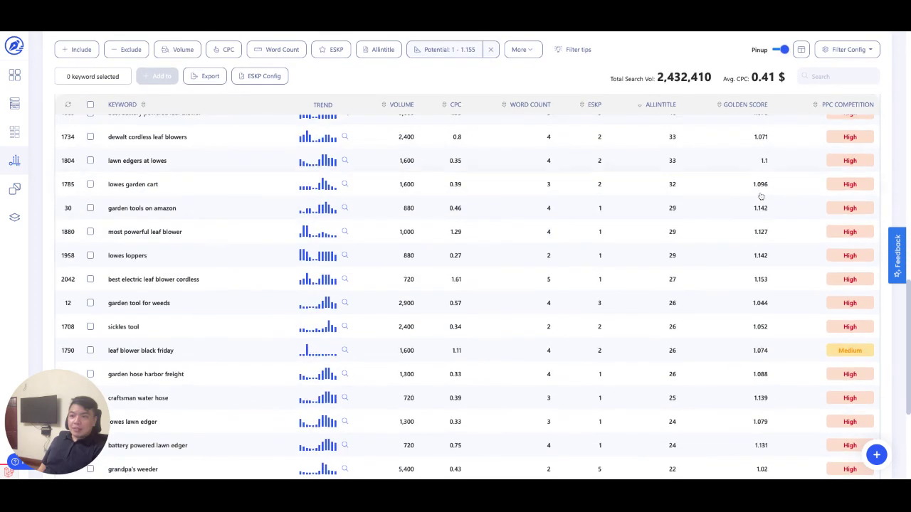
scroll(762, 285, "up", 5)
scroll(758, 234, "down", 2)
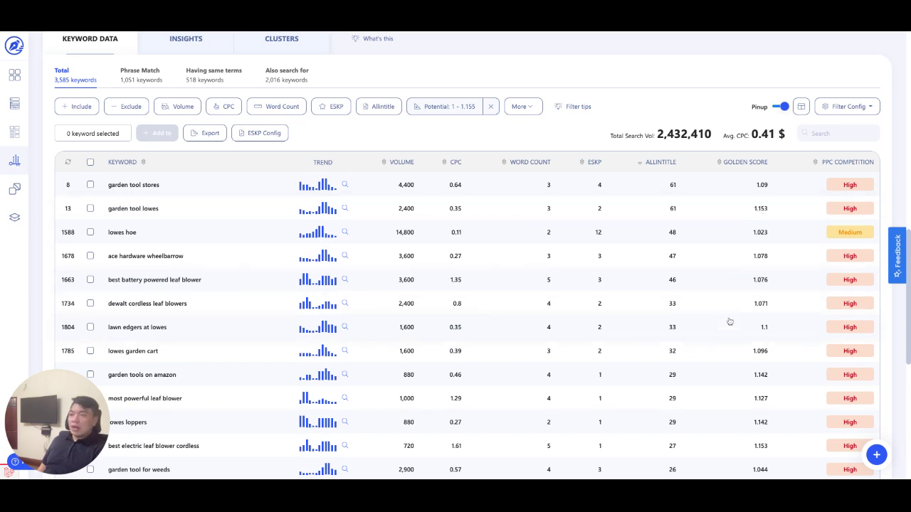
scroll(733, 345, "down", 4)
scroll(661, 354, "down", 3)
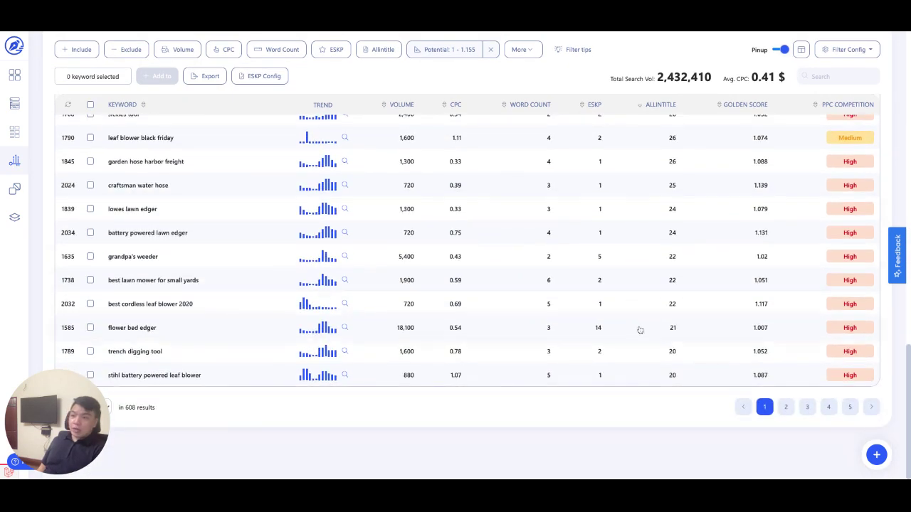
scroll(638, 328, "up", 2)
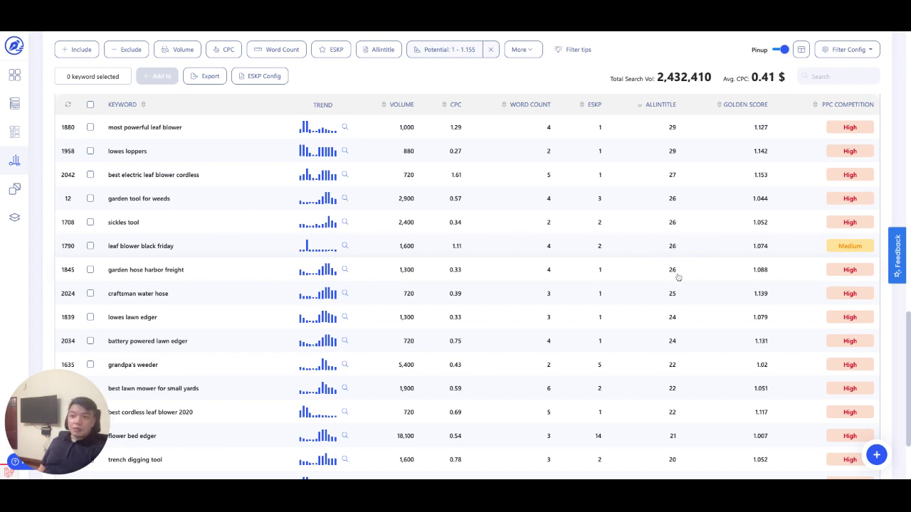
Select all keywords that match the 1 - 1.155 potential filter.
scroll(210, 299, "up", 5)
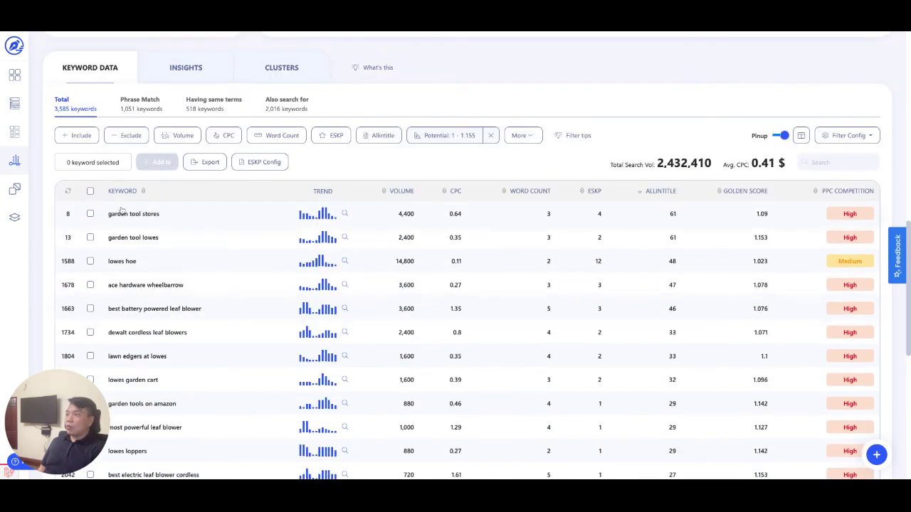
left_click(90, 191)
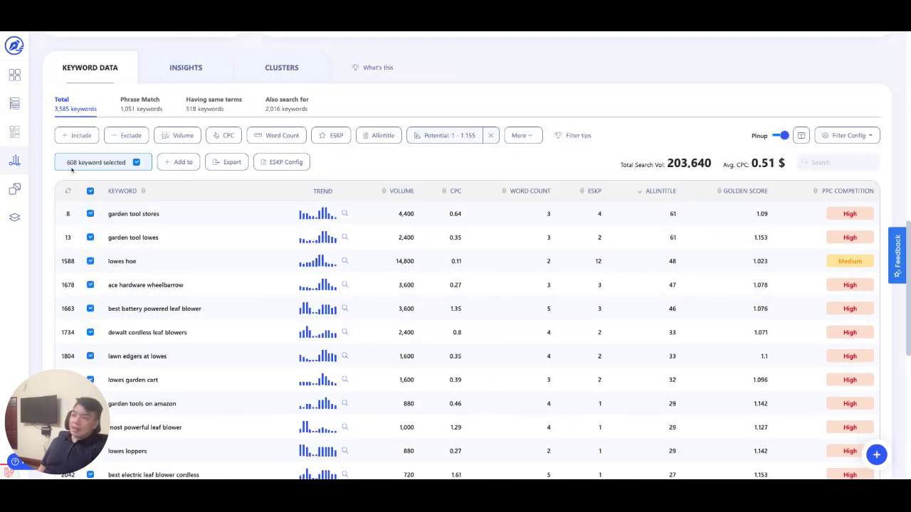
left_click(123, 136)
left_click(127, 135)
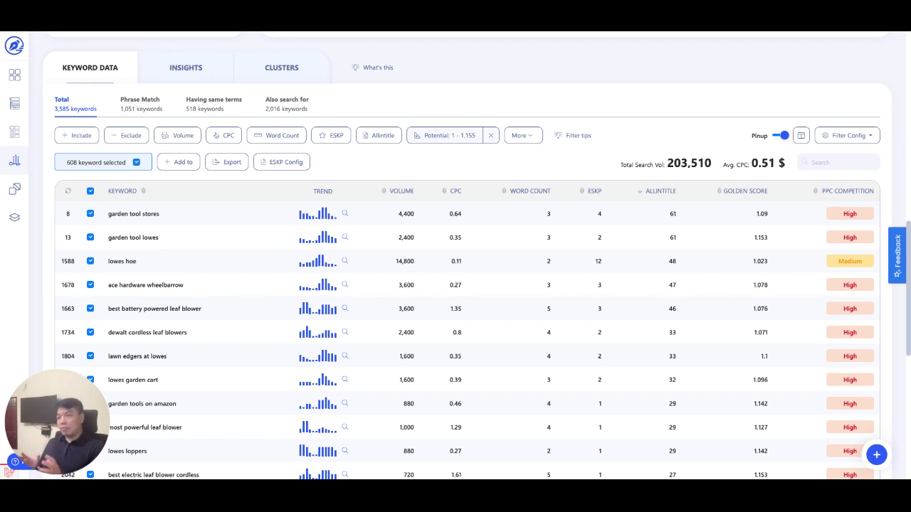
Remove the potential value filter and view the Golden Filter's ranking probability settings without applying them.
left_click(491, 135)
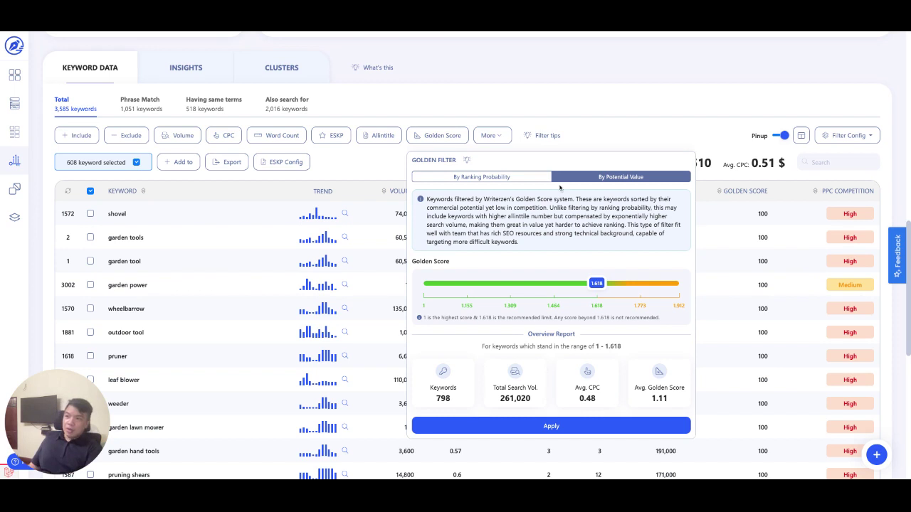
left_click(498, 177)
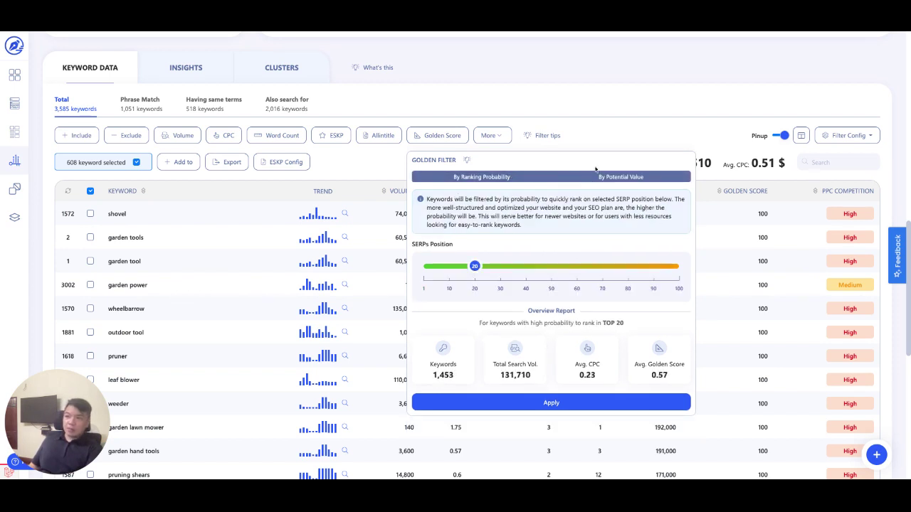
left_click(603, 144)
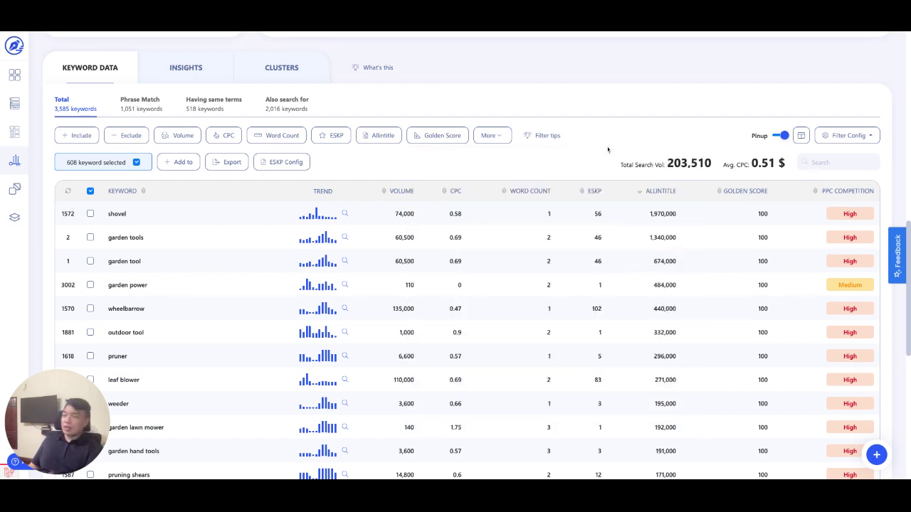